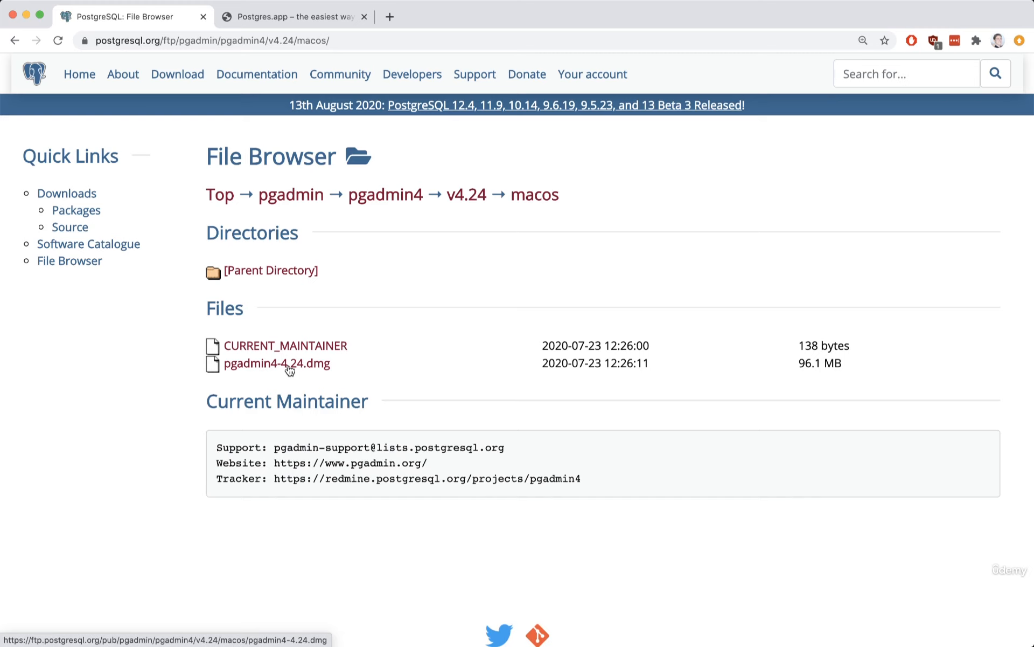
# Step: Download the pgadmin4-4.24.dmg installer and open it from the Downloads folder, agreeing to its license
pyautogui.click(289, 368)
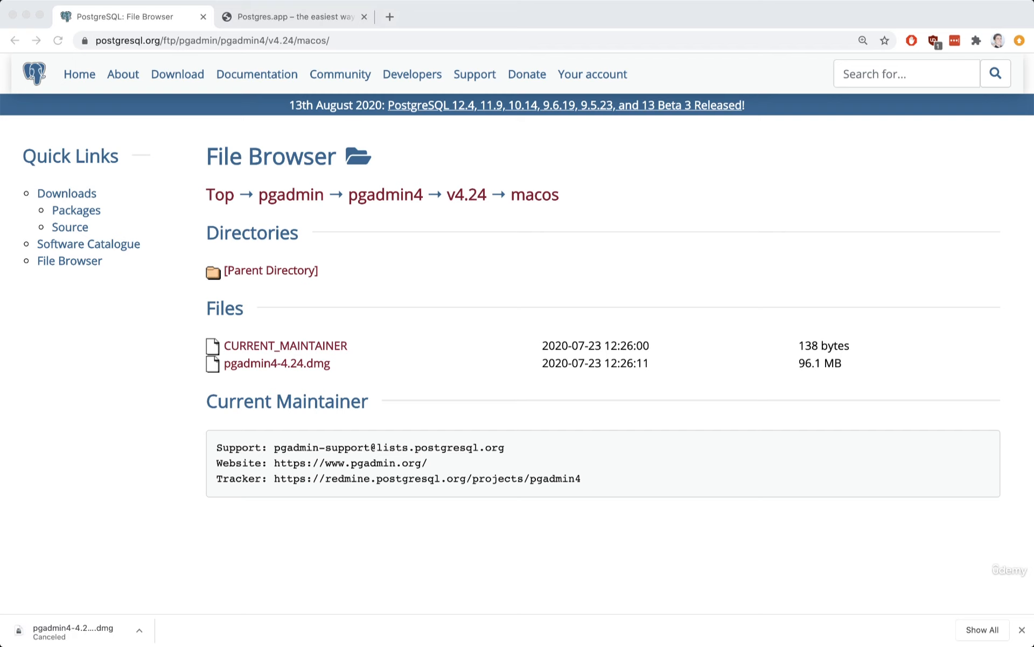
pyautogui.moveTo(328, 0); pyautogui.dragTo(344, 175)
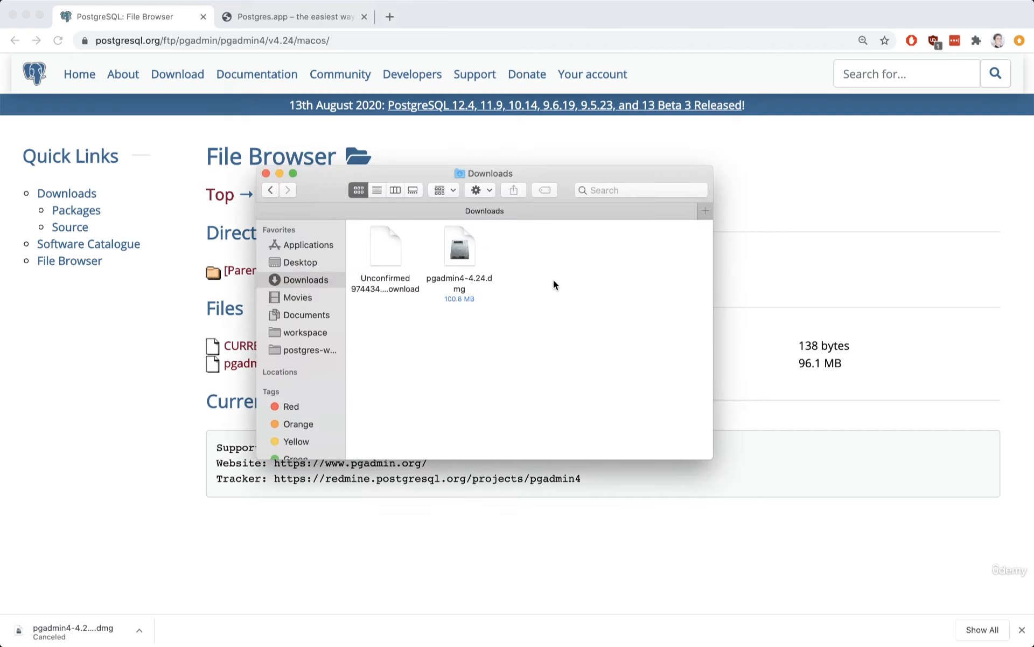
pyautogui.click(467, 255)
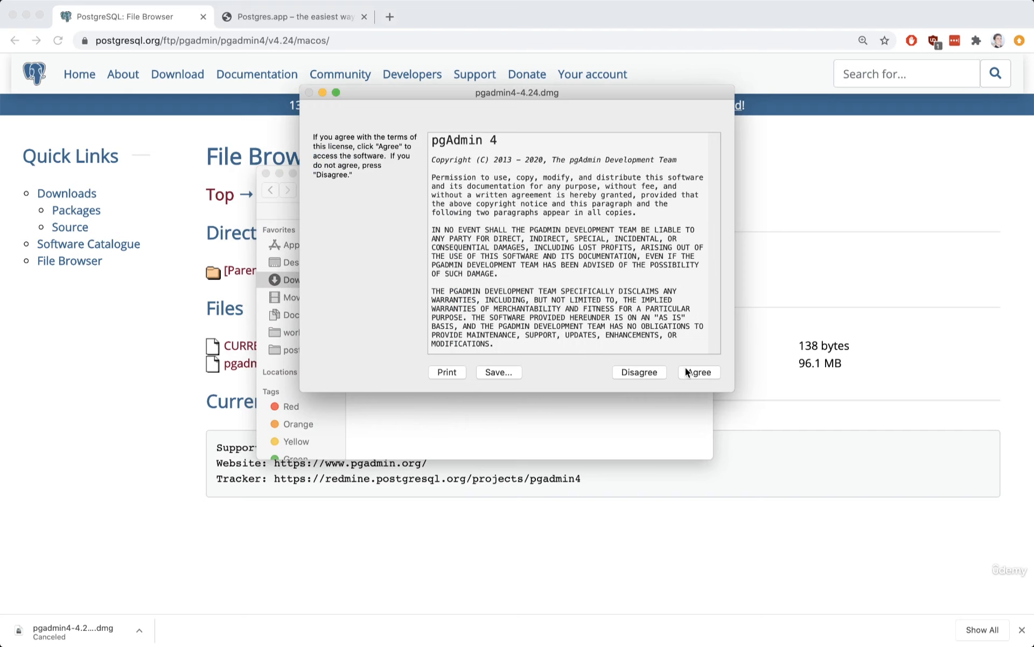
pyautogui.click(696, 372)
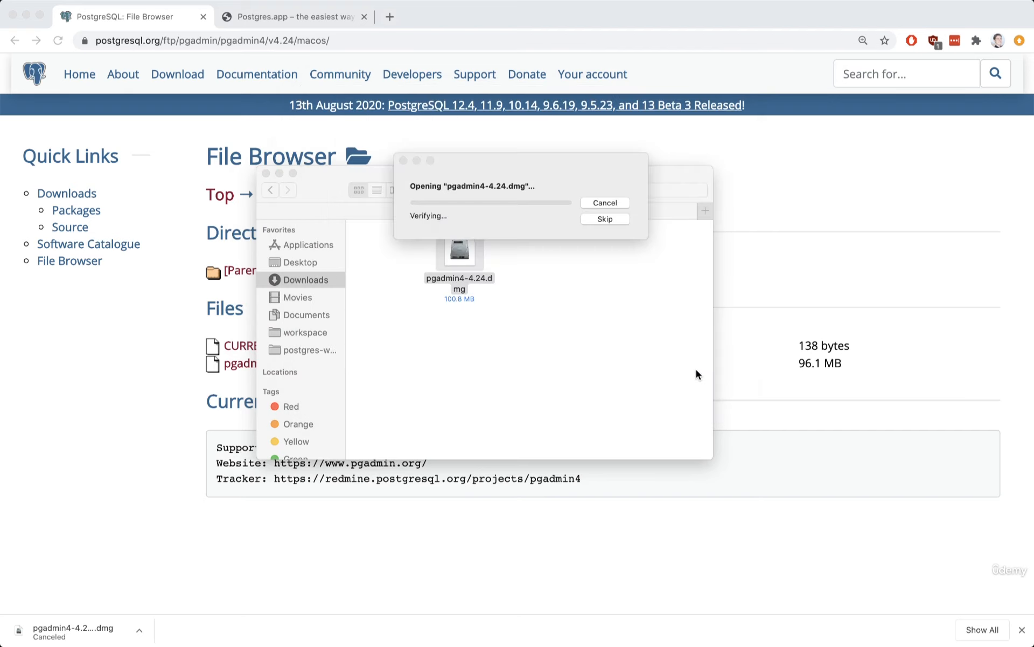
pyautogui.click(541, 164)
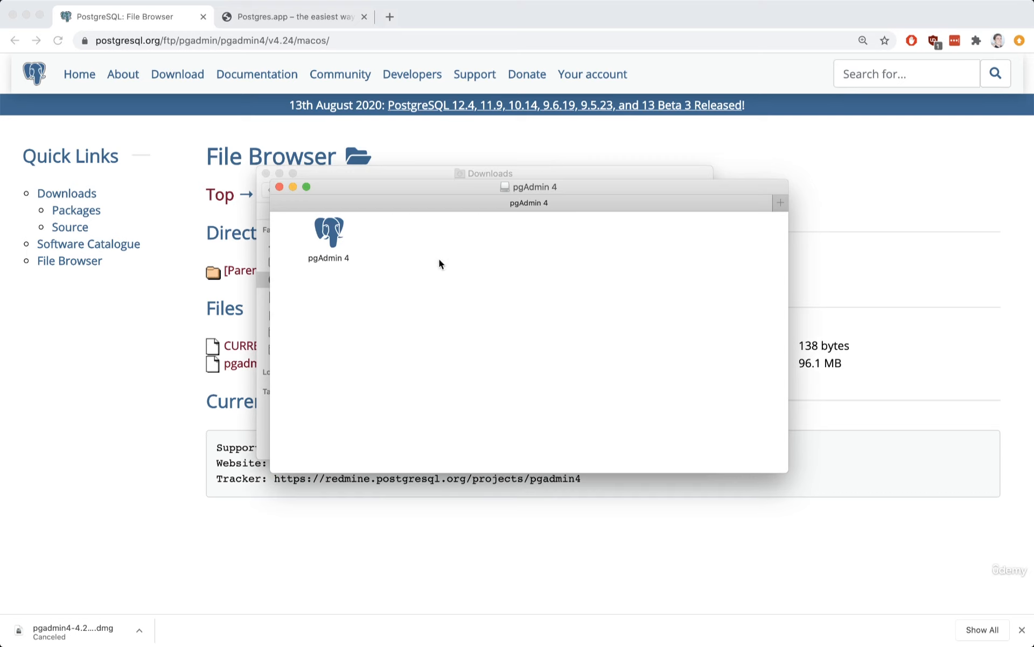
# Step: Arrange the disk image and Downloads windows side by side and copy pgAdmin 4 into the Applications folder
pyautogui.moveTo(375, 199); pyautogui.dragTo(594, 141)
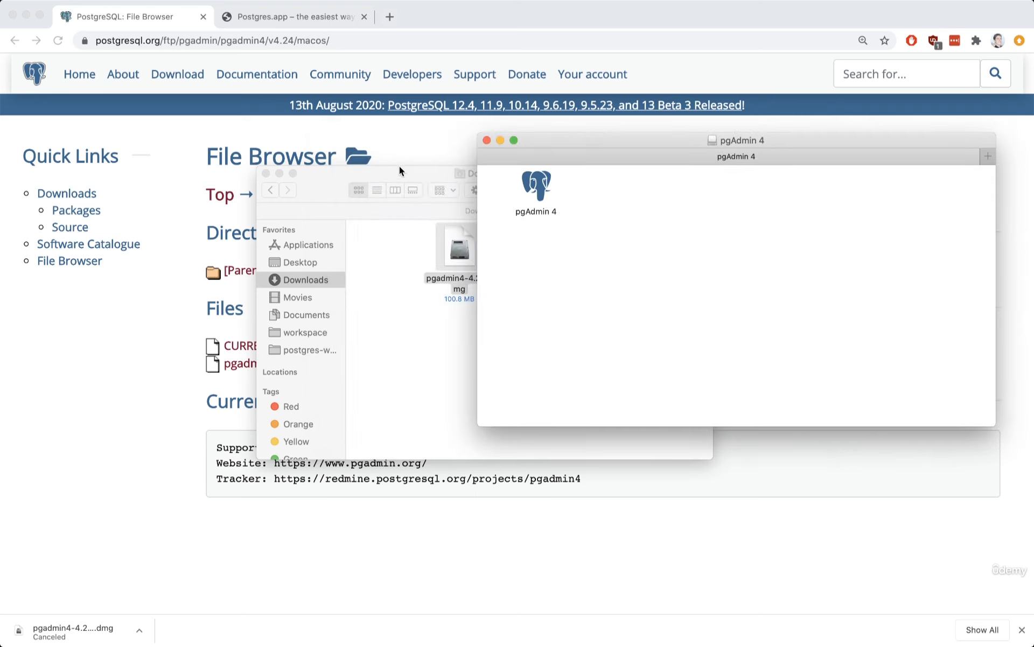
pyautogui.moveTo(399, 167); pyautogui.dragTo(214, 243)
pyautogui.click(671, 272)
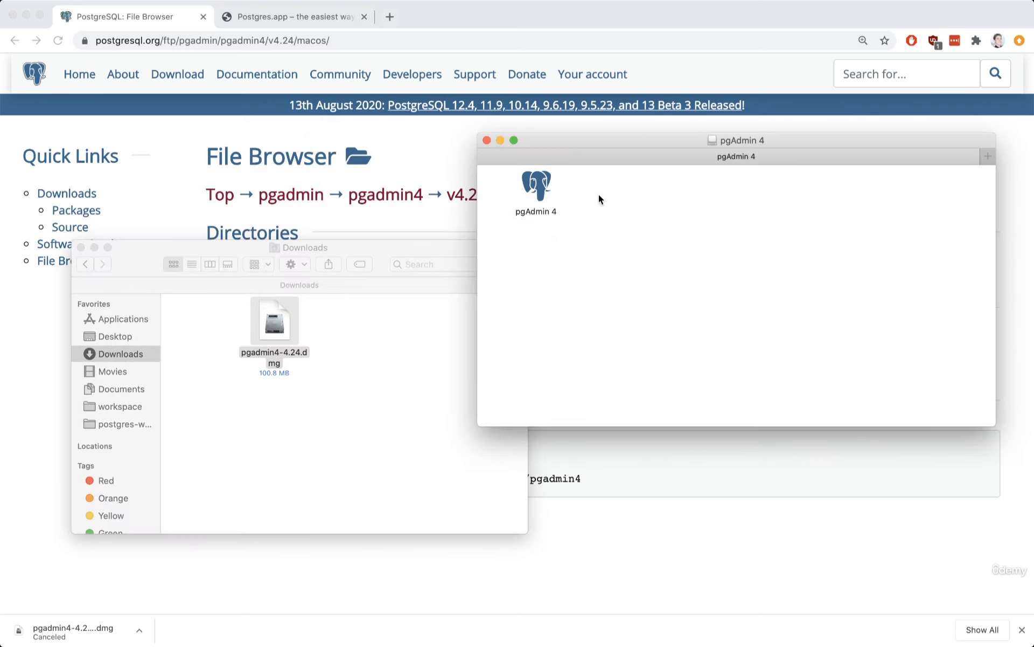
pyautogui.moveTo(525, 183); pyautogui.dragTo(816, 227)
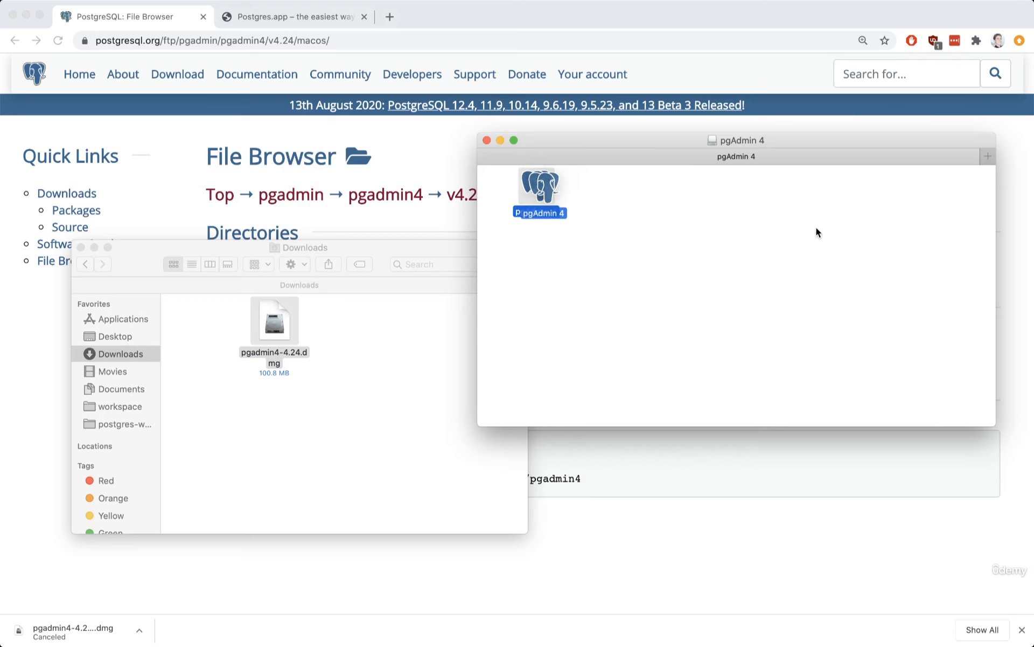
pyautogui.click(709, 218)
pyautogui.click(270, 400)
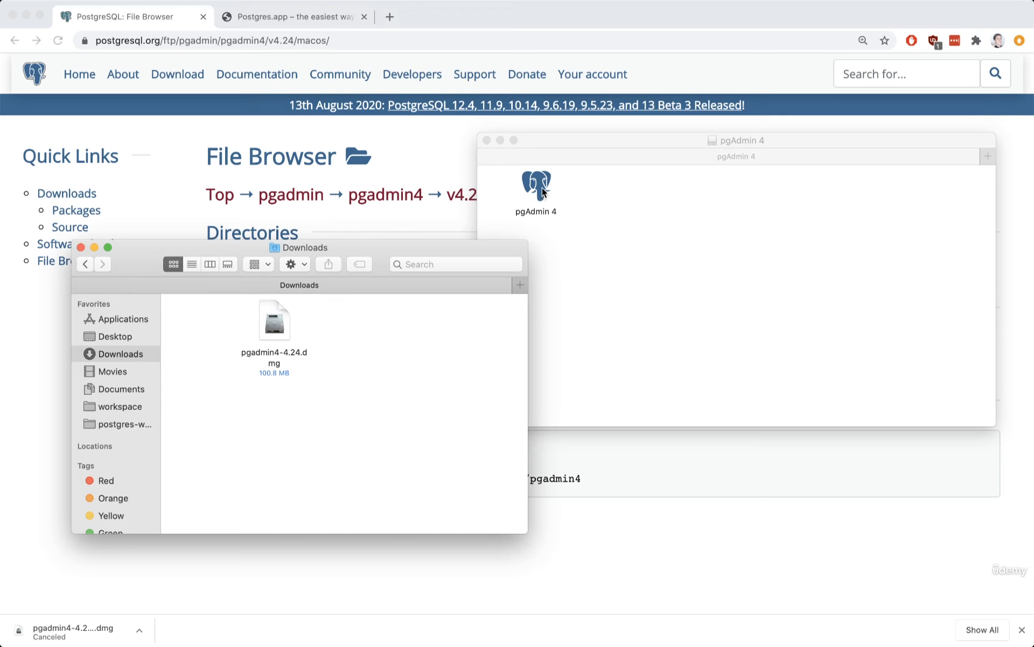
pyautogui.moveTo(543, 192); pyautogui.dragTo(133, 317)
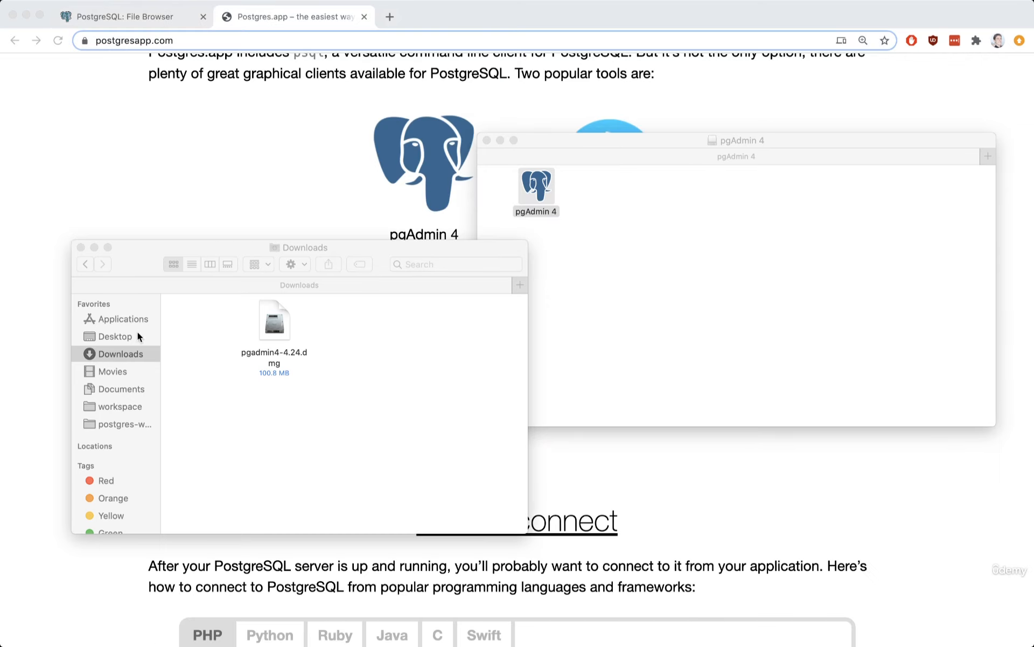
# Step: Launch pgAdmin 4 from the Applications folder
pyautogui.click(122, 316)
pyautogui.click(134, 318)
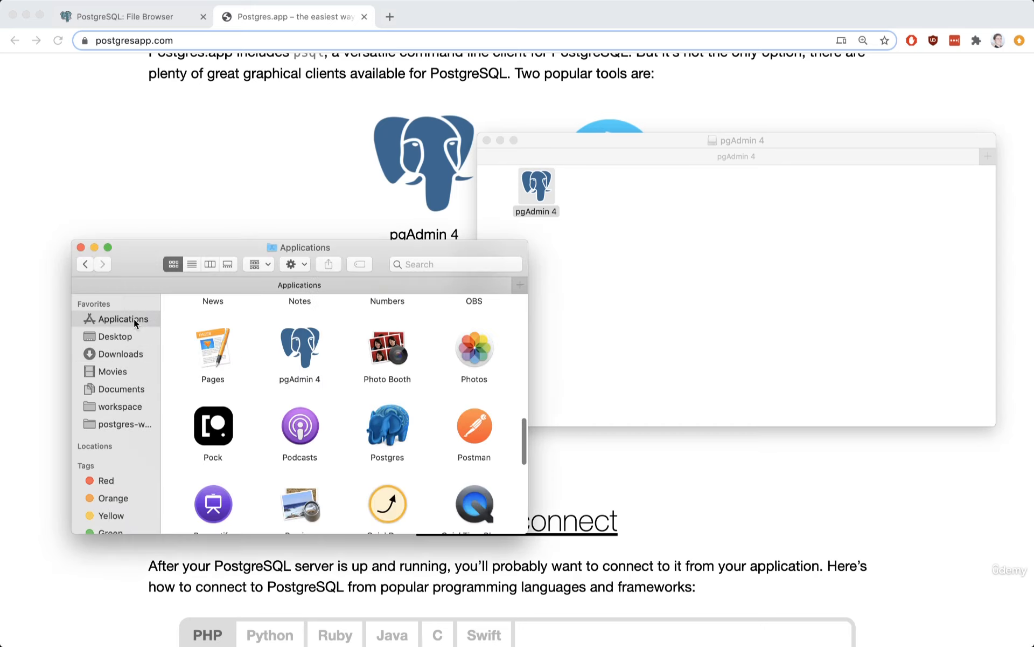
pyautogui.click(306, 345)
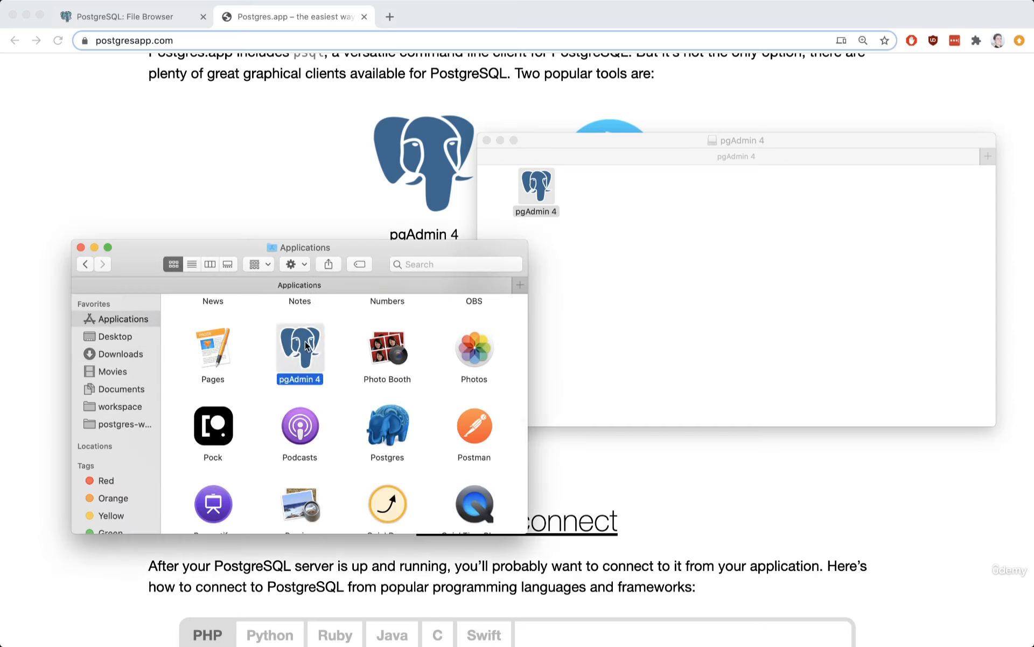
pyautogui.doubleClick(305, 345)
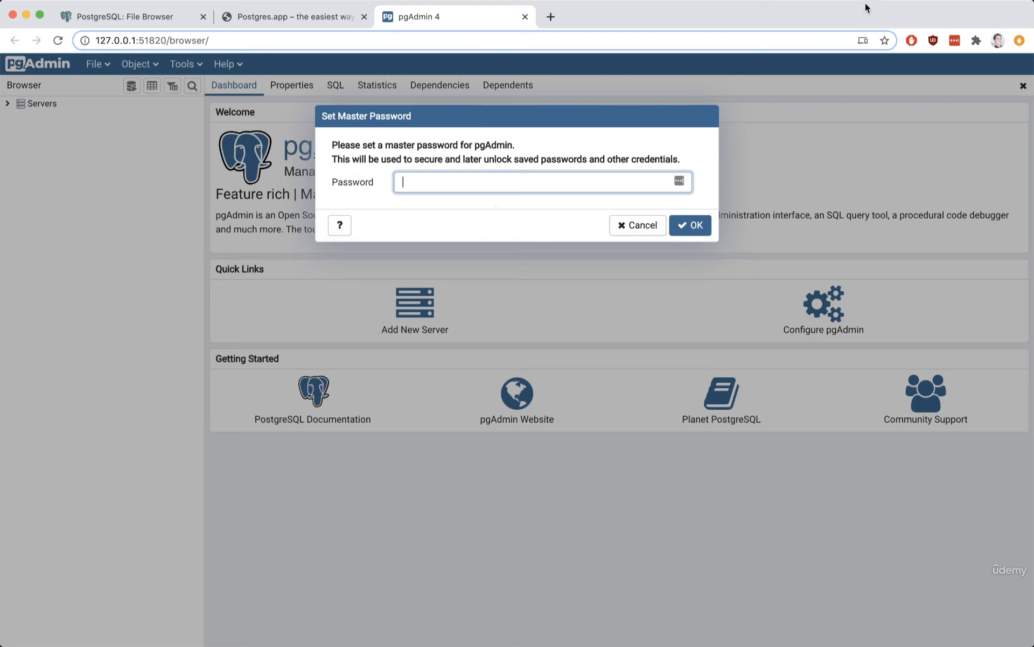
pyautogui.moveTo(866, 5)
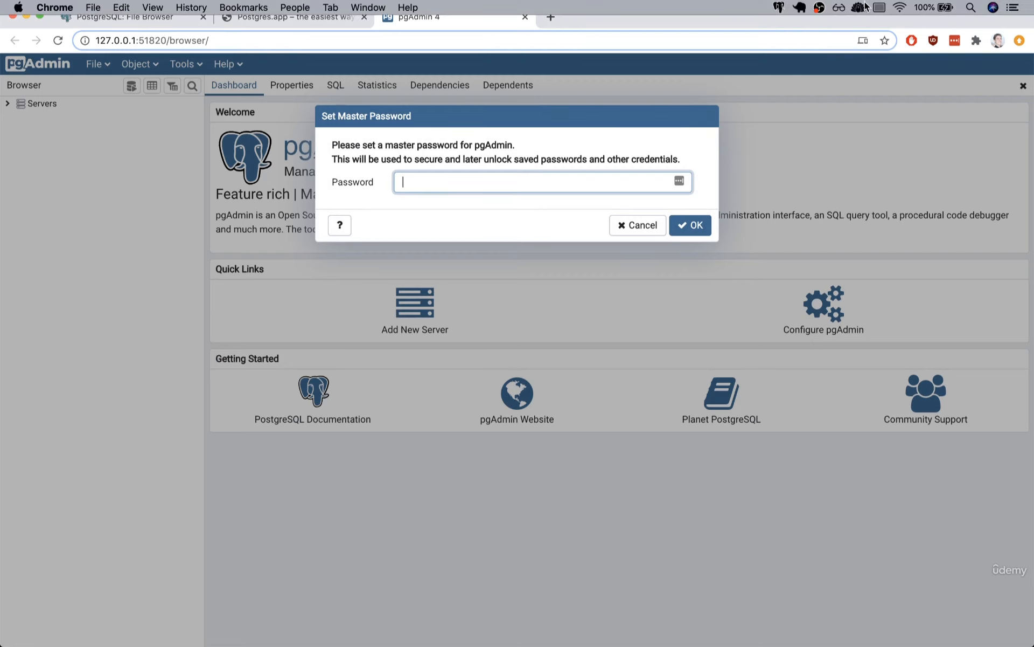
pyautogui.click(779, 7)
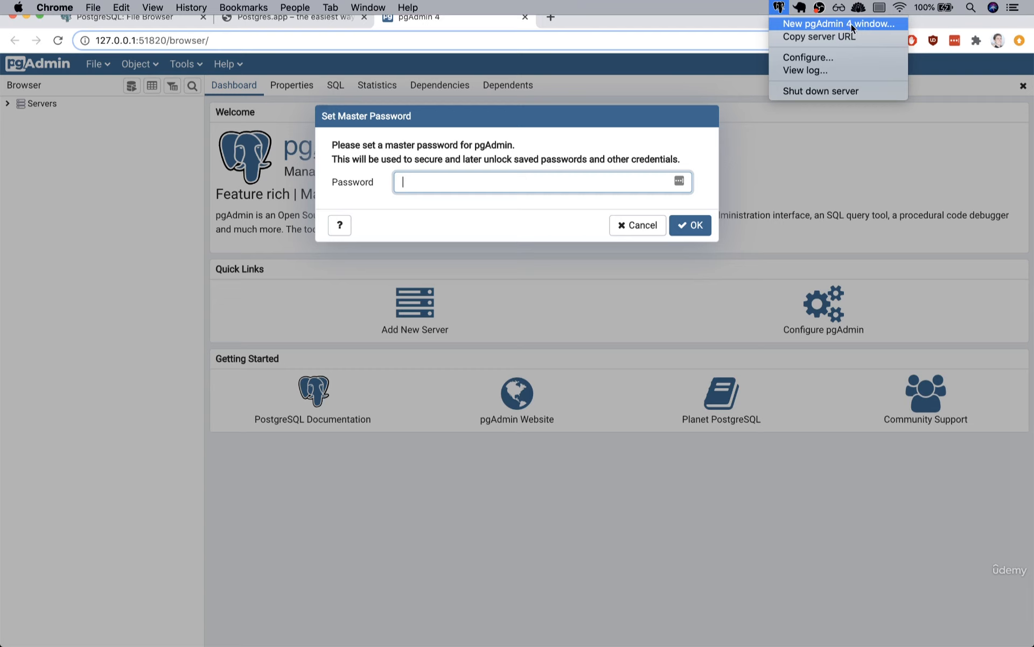
pyautogui.click(582, 144)
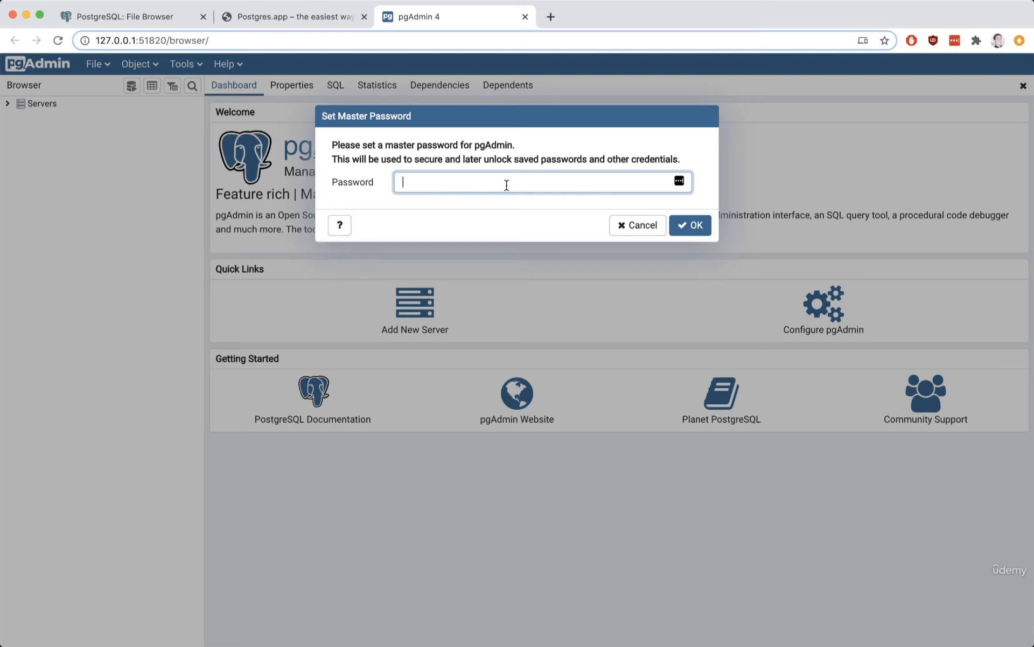
# Step: Enter a master password for pgAdmin and confirm it
pyautogui.write('password')
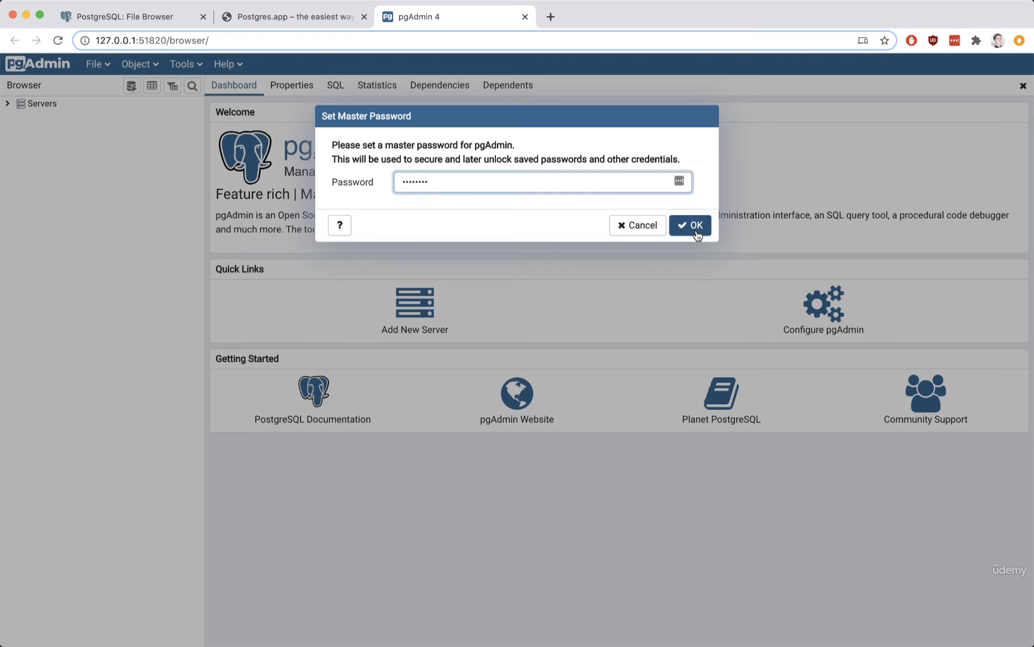
pyautogui.click(693, 225)
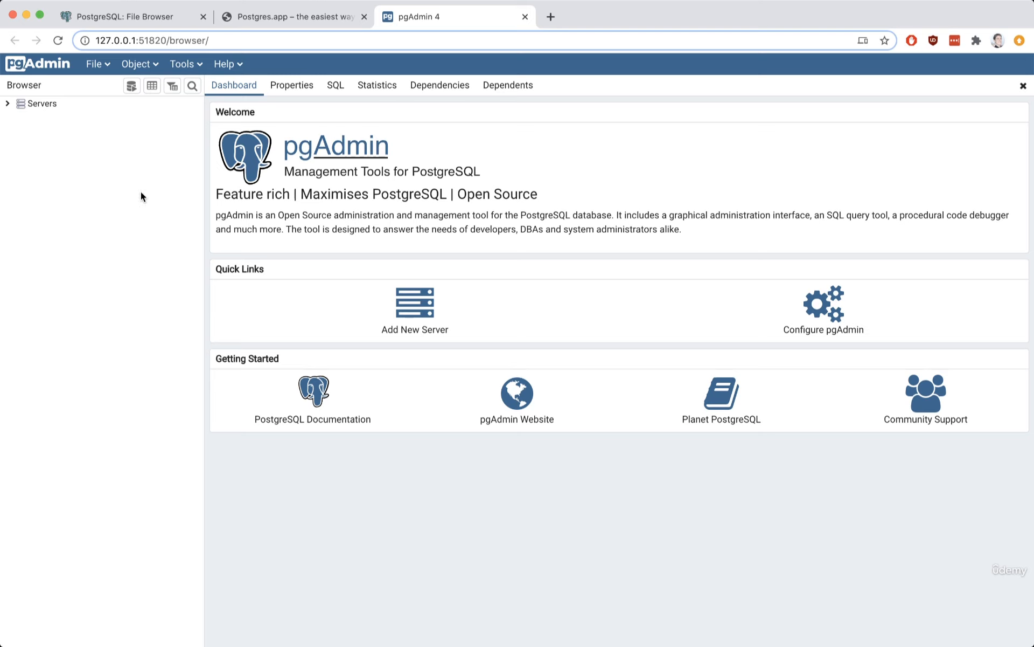
# Step: Start creating a new server in the Servers group and name it localhost
pyautogui.rightClick(43, 104)
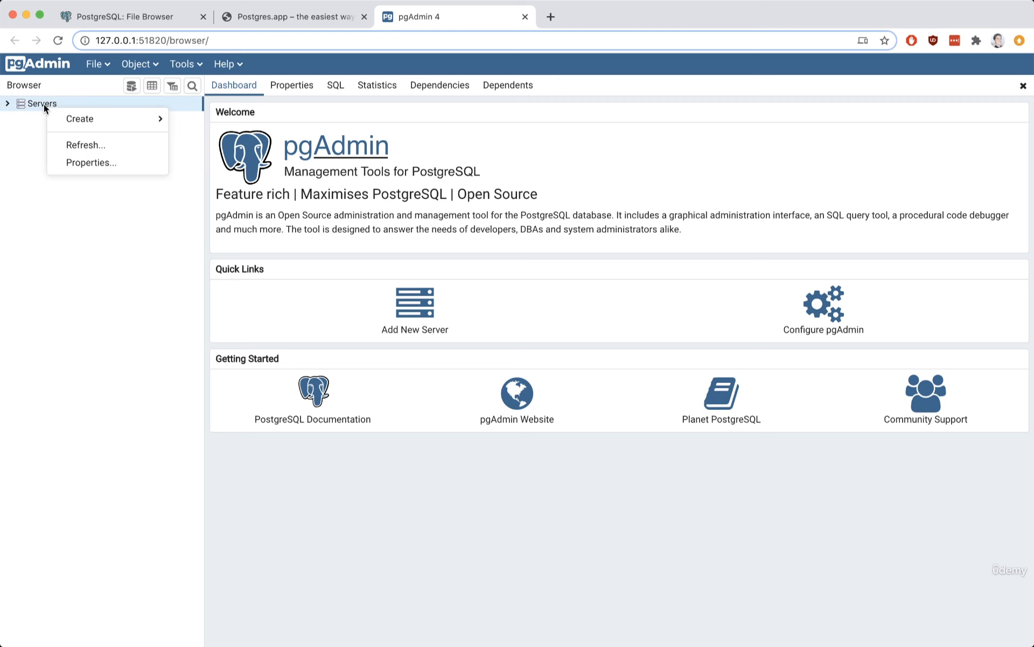
pyautogui.moveTo(78, 120)
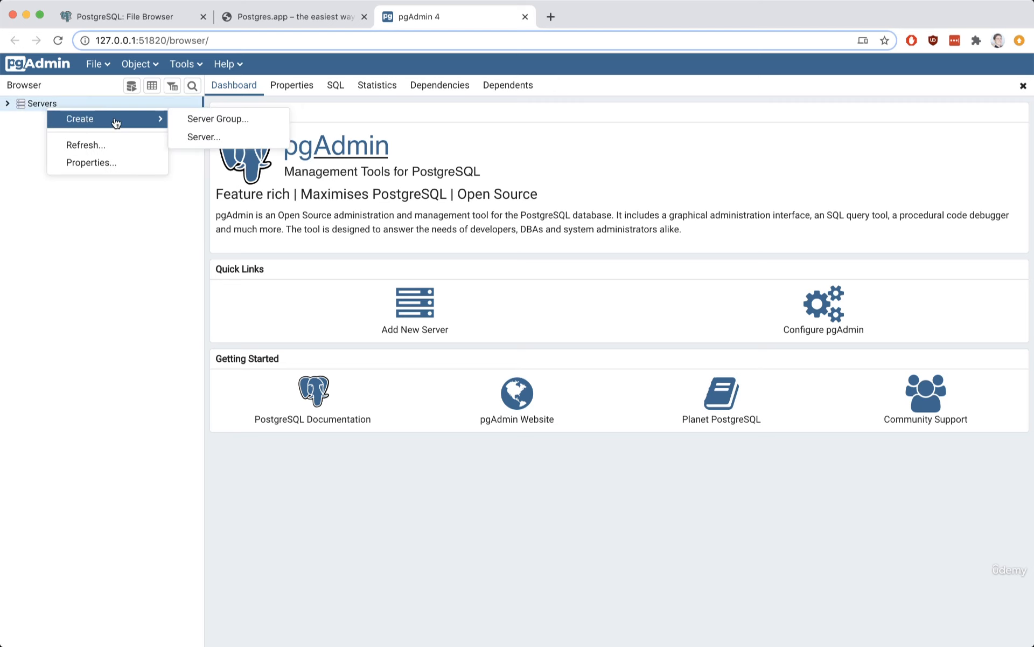
pyautogui.click(251, 140)
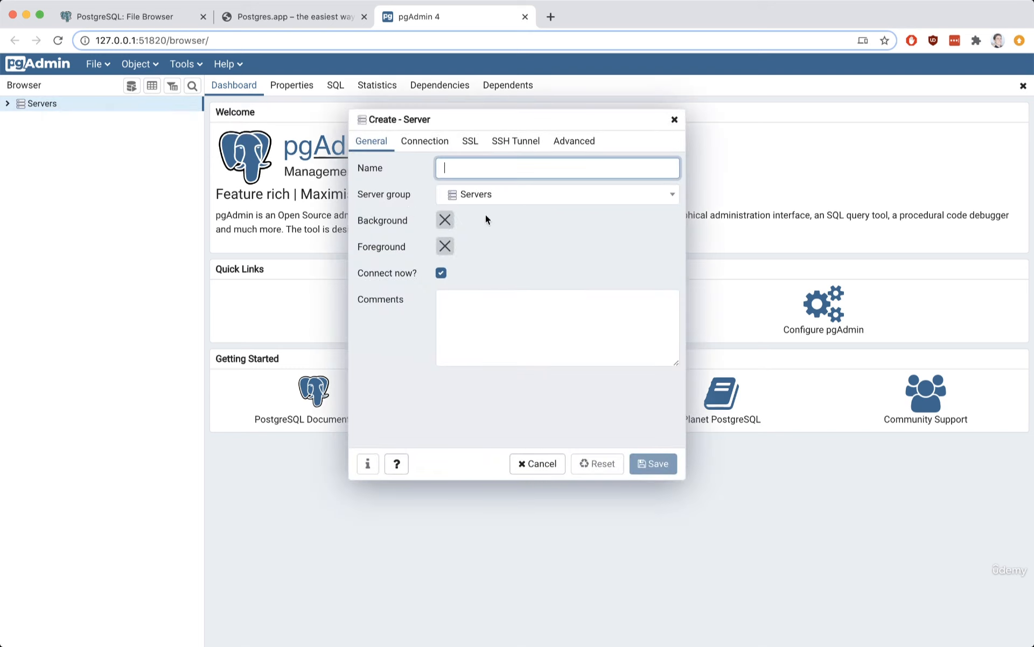
pyautogui.write('localhost')
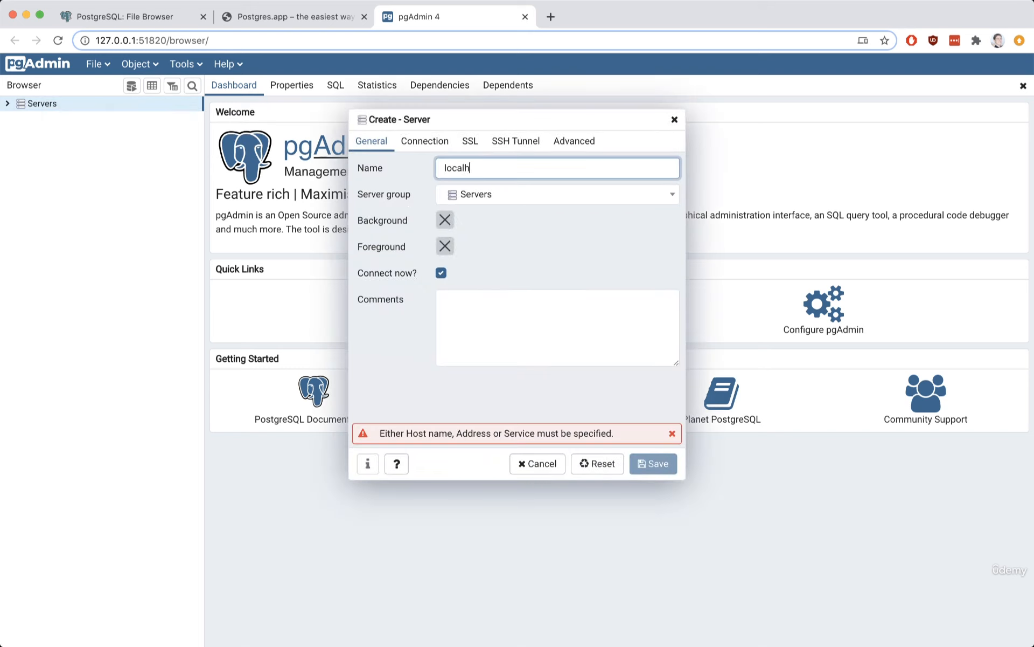
# Step: Set the new server's connection host to localhost and clear the default username
pyautogui.click(431, 144)
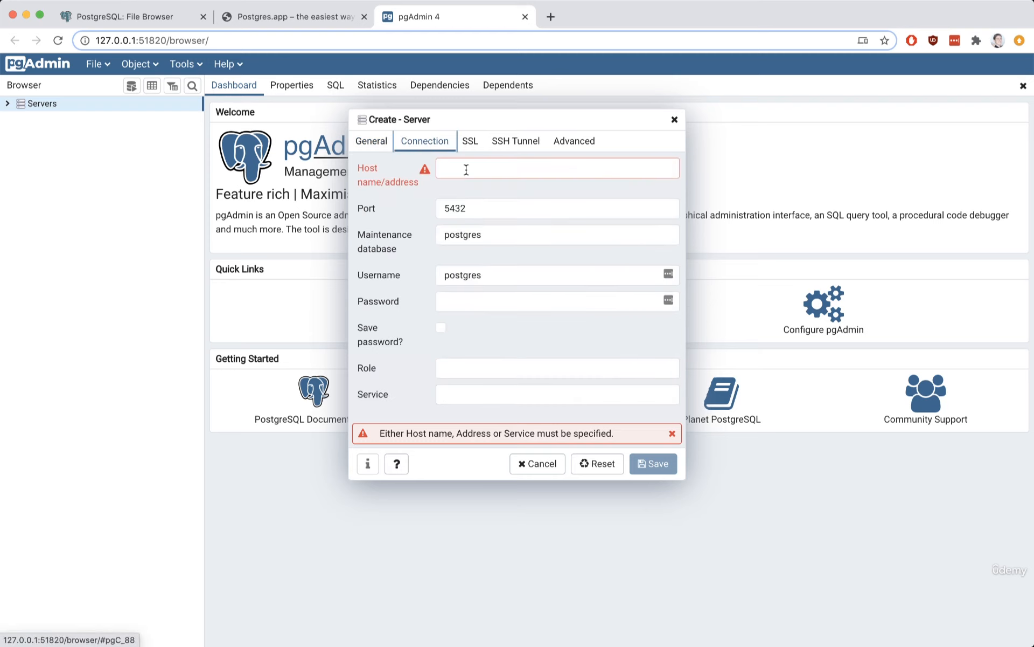
pyautogui.click(467, 169)
pyautogui.write('lo')
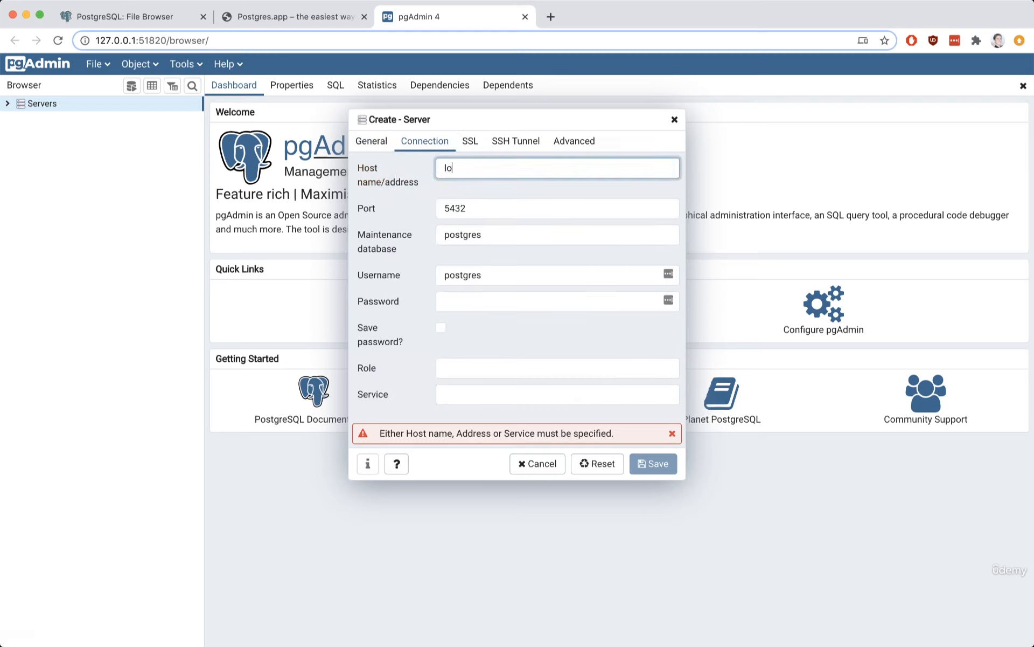
pyautogui.write('calhost')
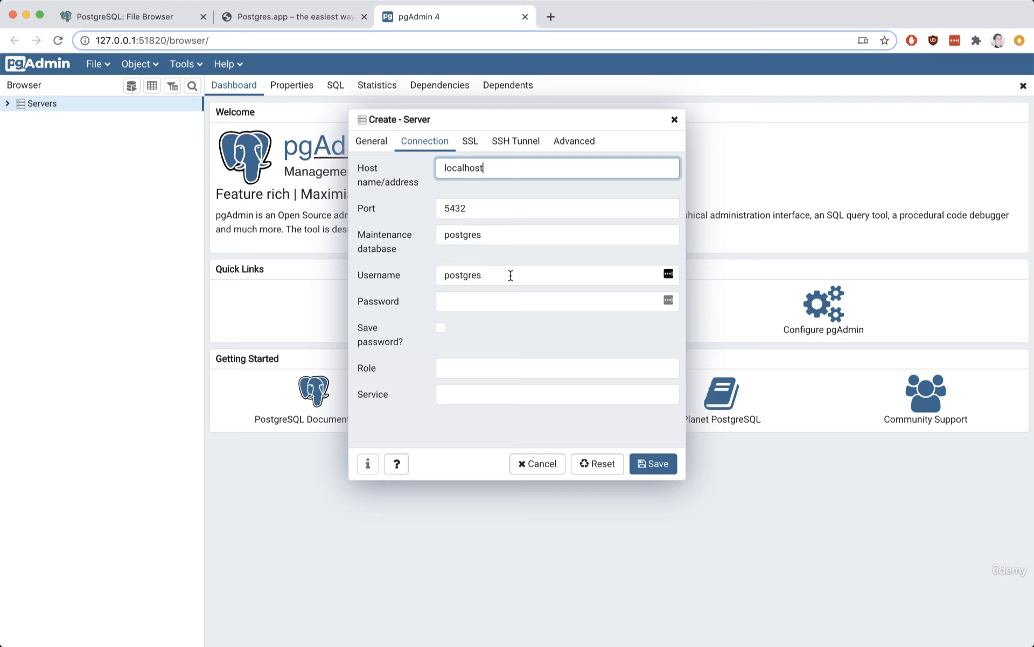
pyautogui.moveTo(496, 275); pyautogui.dragTo(436, 275)
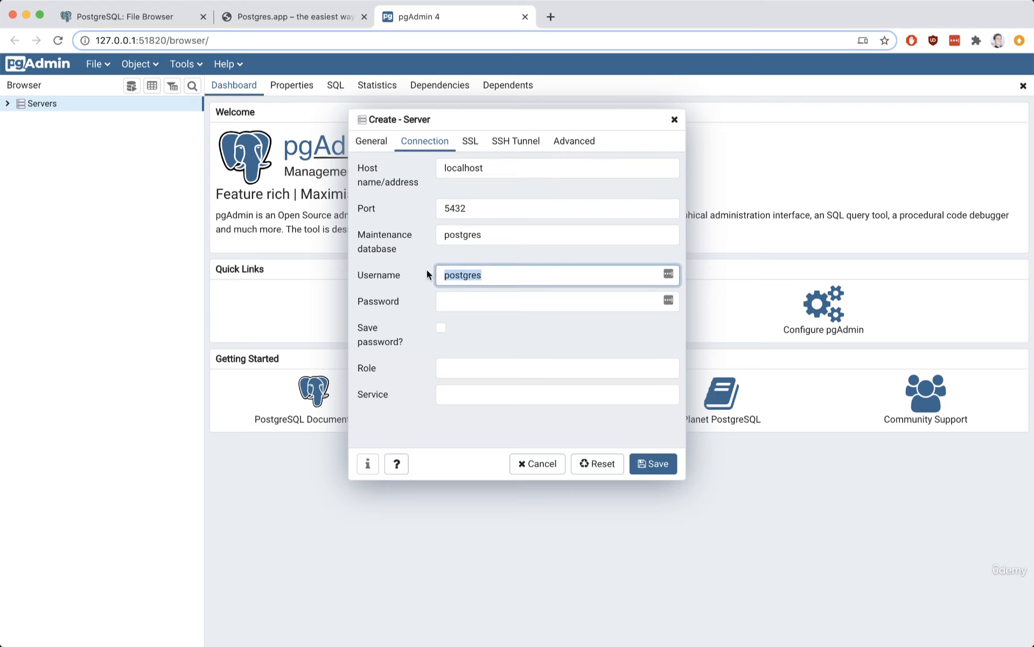
pyautogui.press('BackSpace')
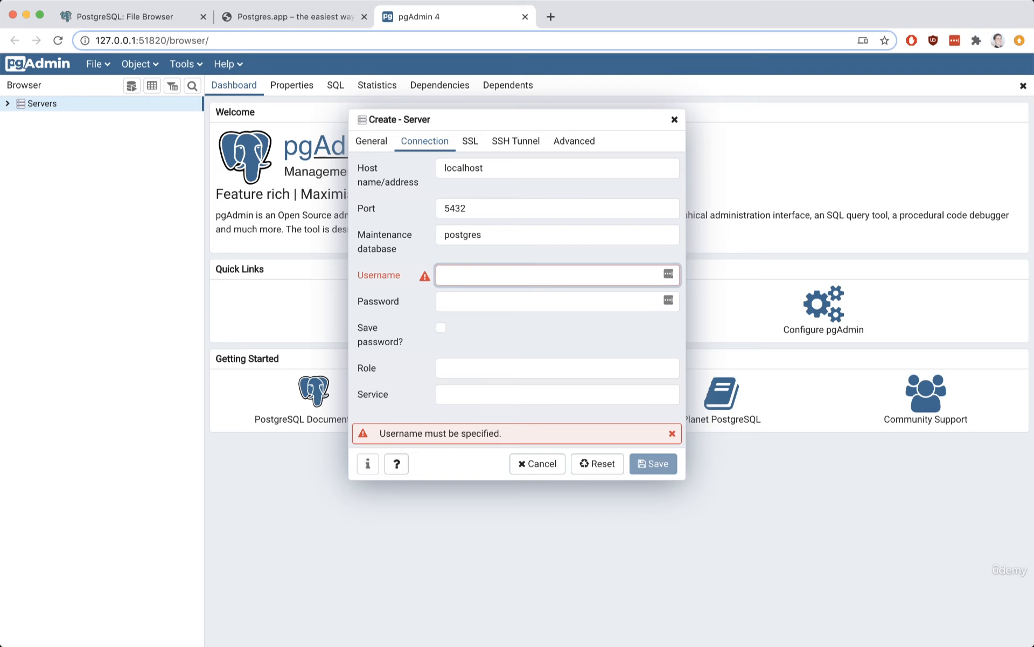
# Step: Switch to the terminal and run whoami to look up the current system username
pyautogui.press('super+Tab')
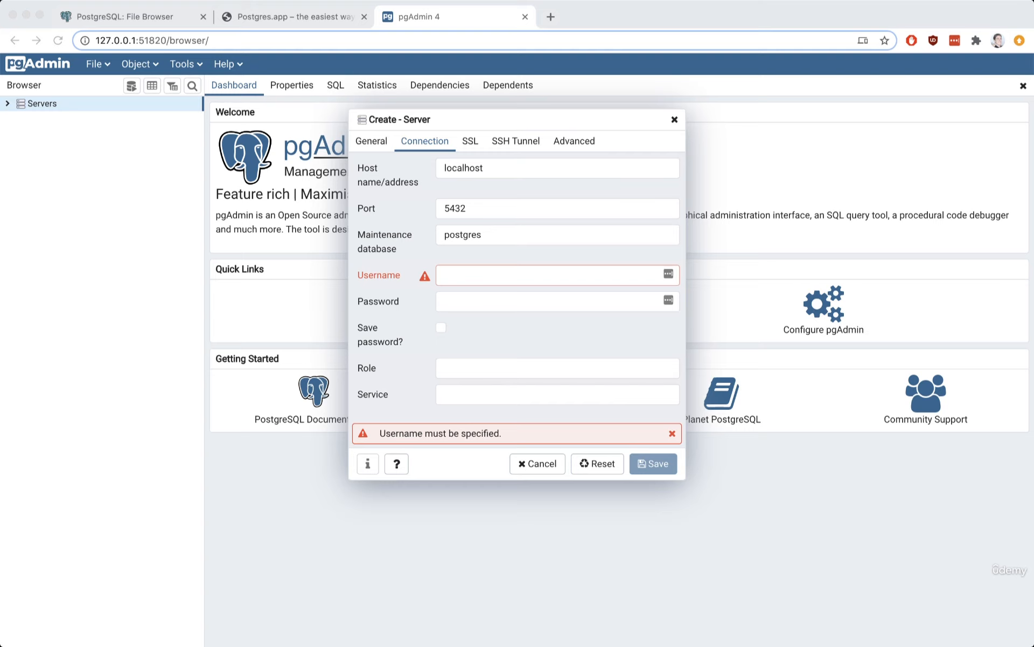
pyautogui.hotkey('alt', 'space')
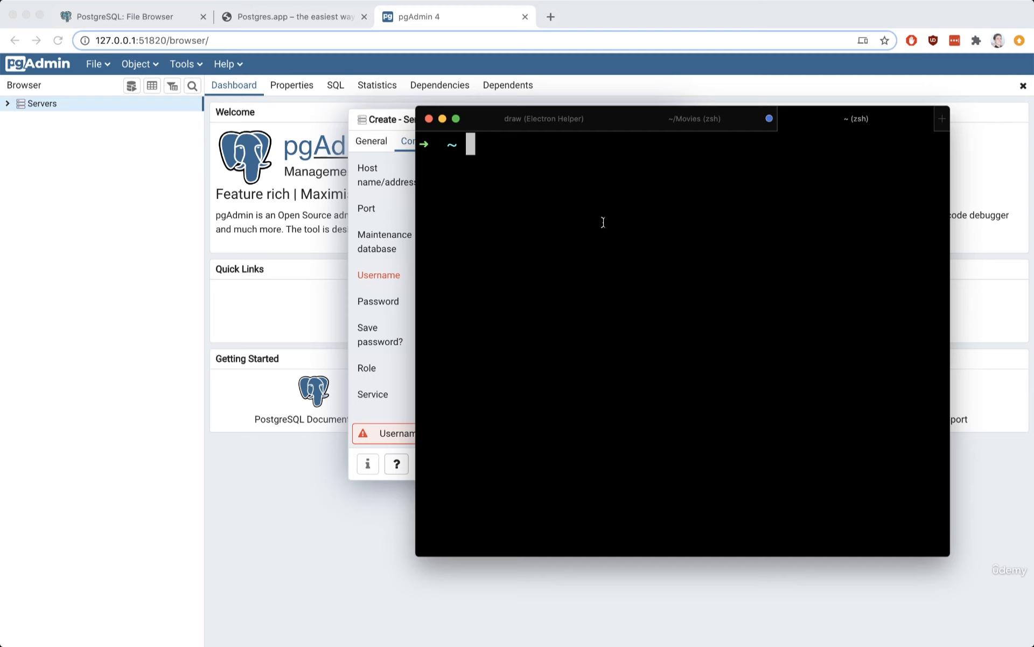
pyautogui.write('whoam')
pyautogui.write('i')
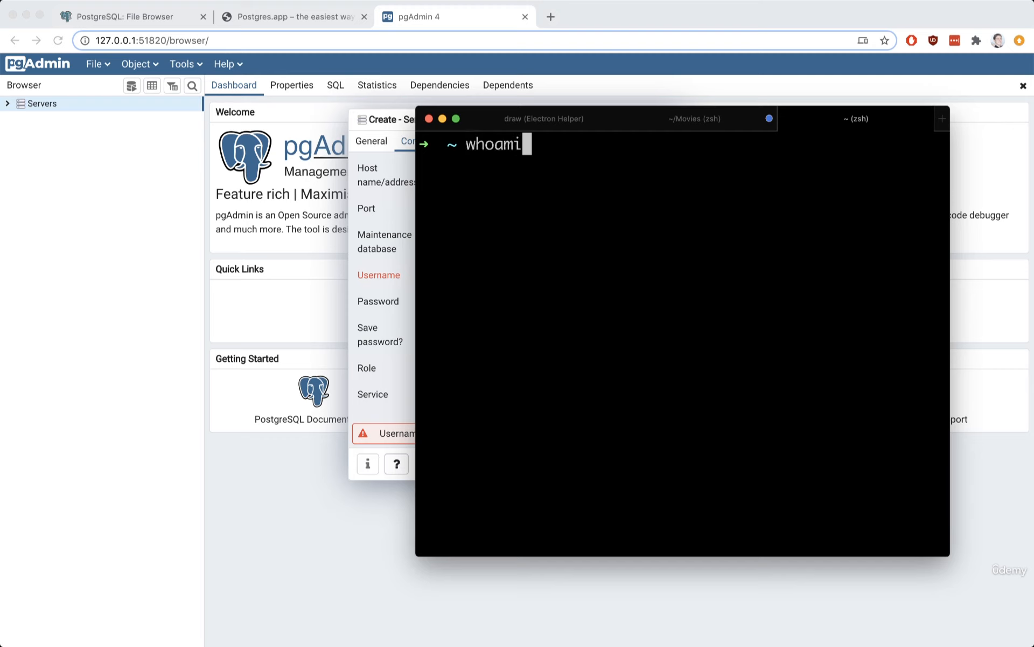
pyautogui.press('Return')
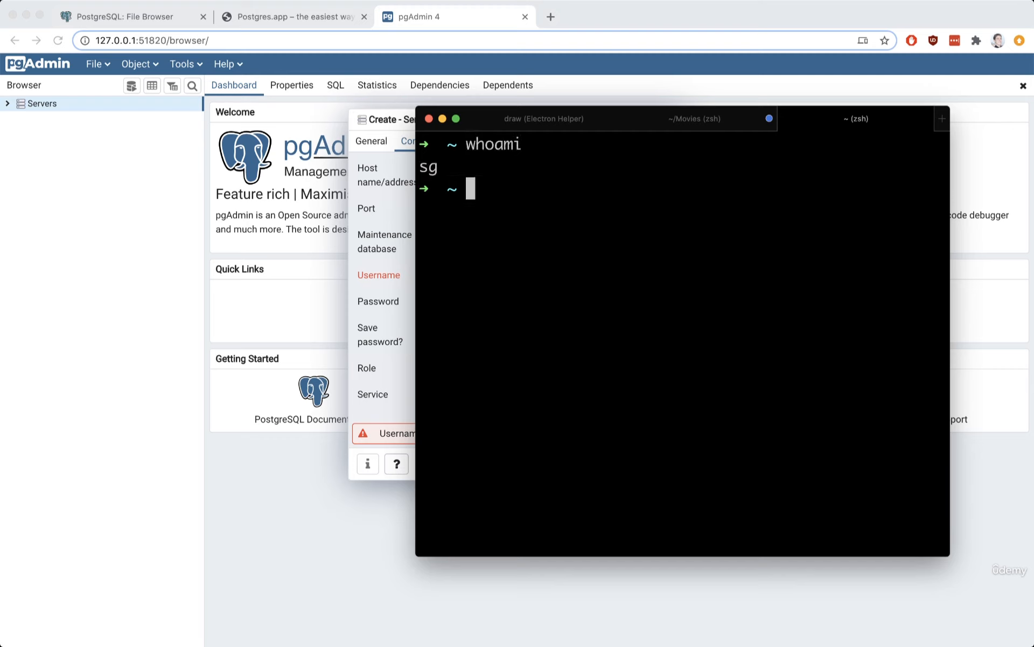
pyautogui.doubleClick(428, 167)
pyautogui.moveTo(462, 112); pyautogui.dragTo(464, 1)
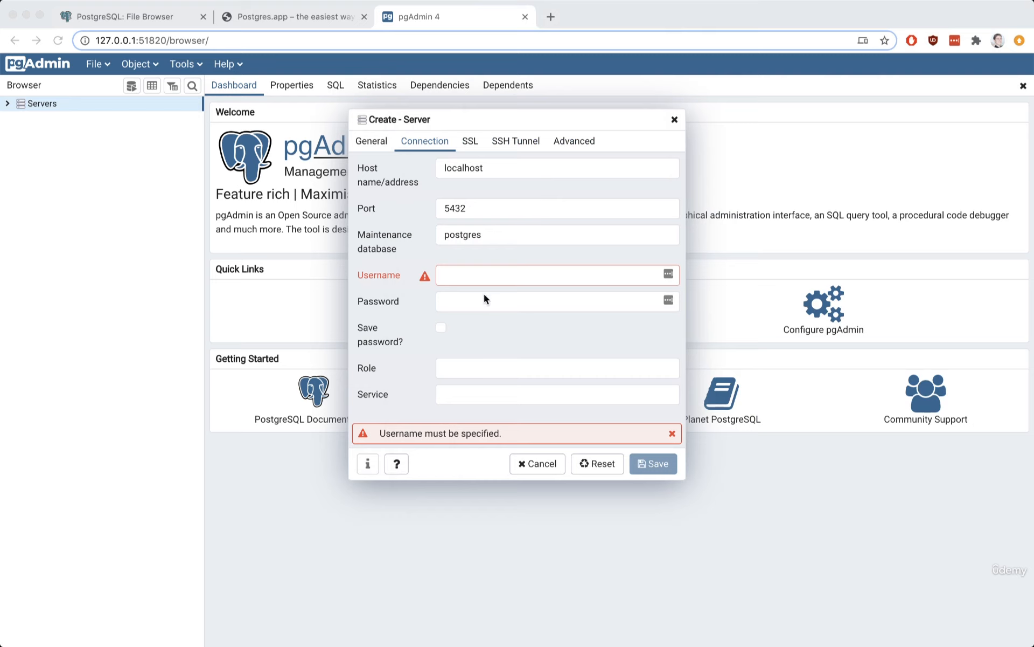
# Step: Set the server connection's username to sg and save the new server
pyautogui.click(472, 275)
pyautogui.write('s')
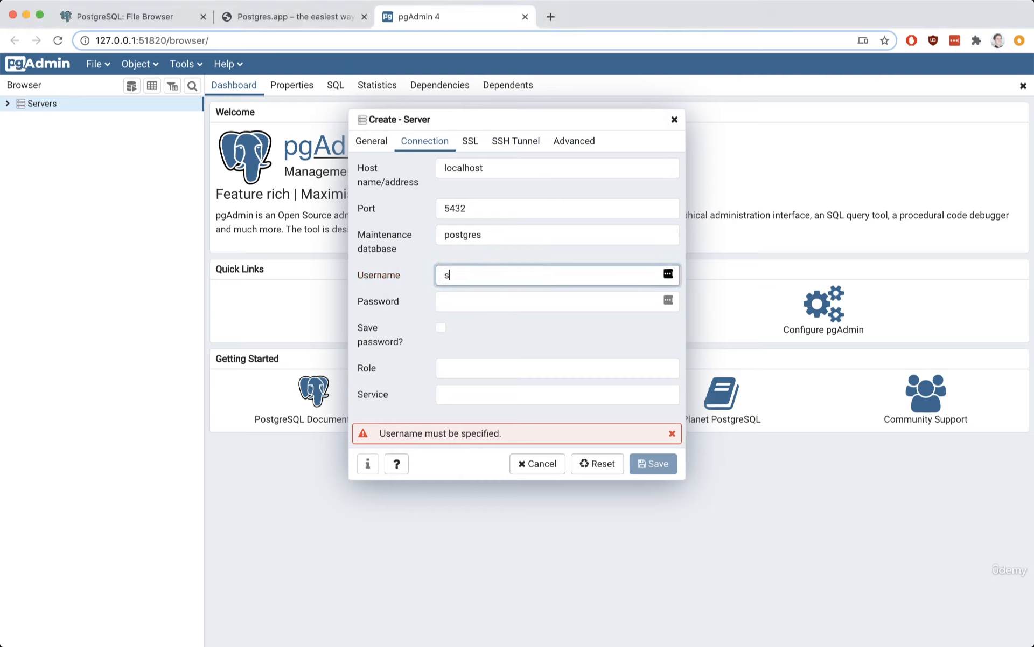
pyautogui.write('g')
pyautogui.moveTo(496, 279); pyautogui.dragTo(431, 280)
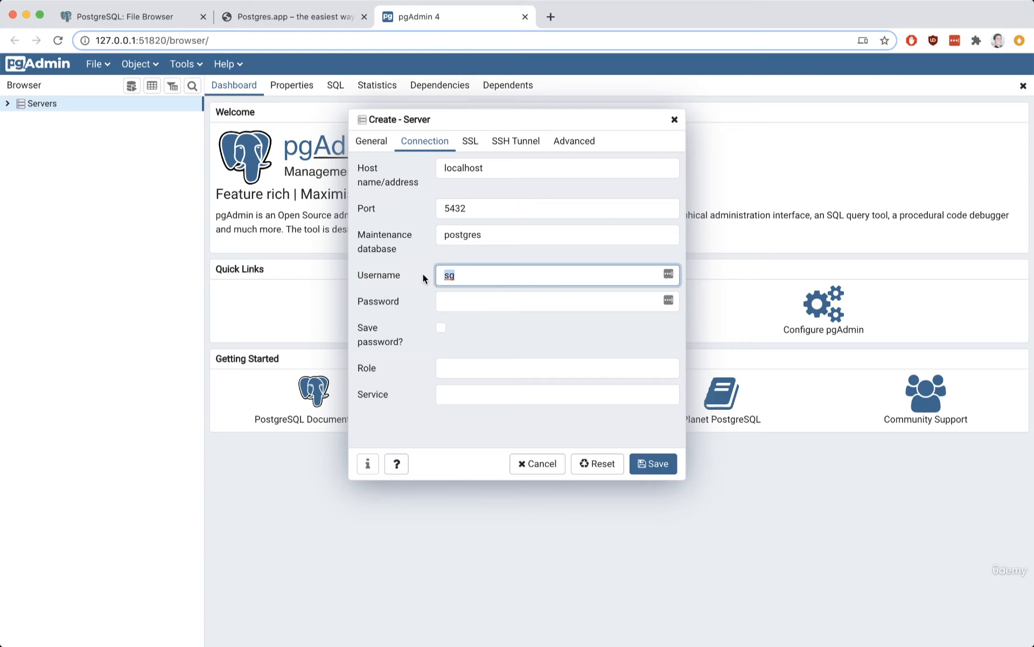
pyautogui.click(655, 468)
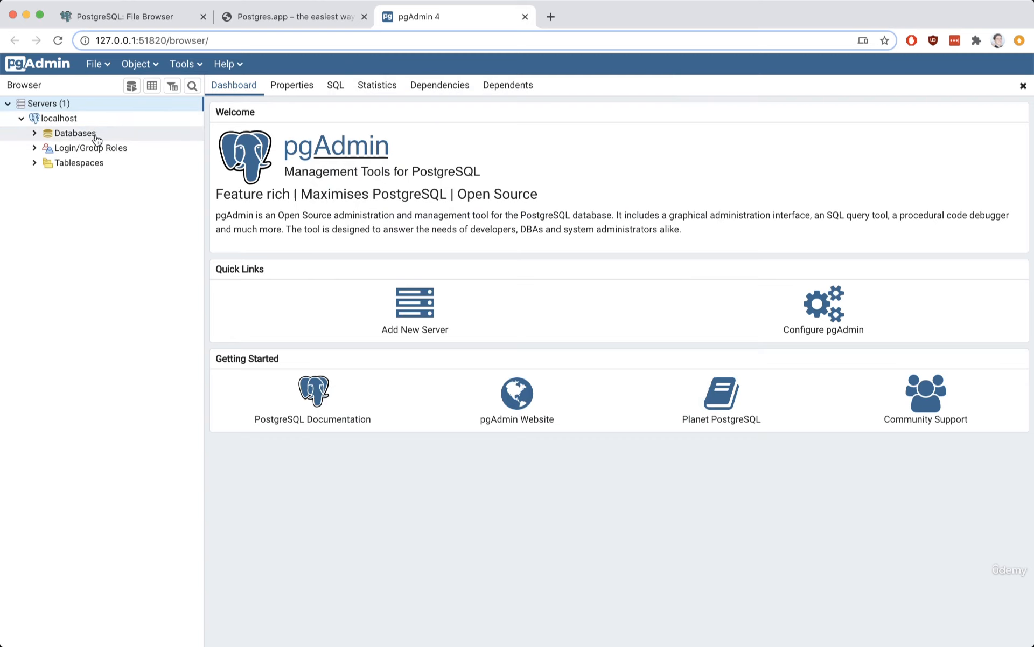
# Step: Expand the localhost server's databases, widen the browser tree and connect to the sg database
pyautogui.press('super+equal')
pyautogui.press('super+equal')
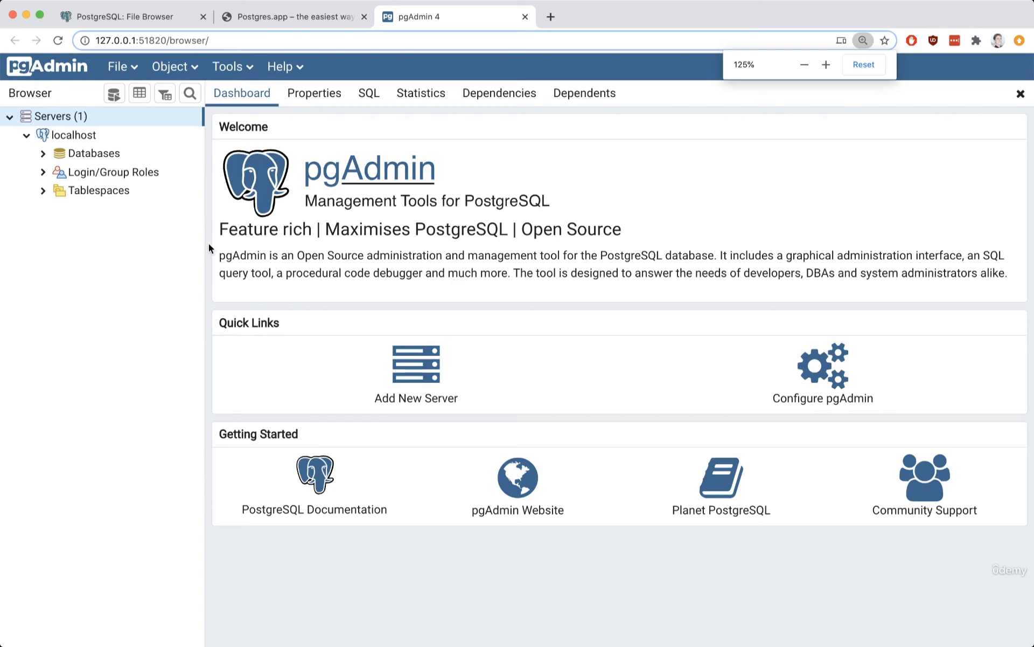
pyautogui.click(44, 154)
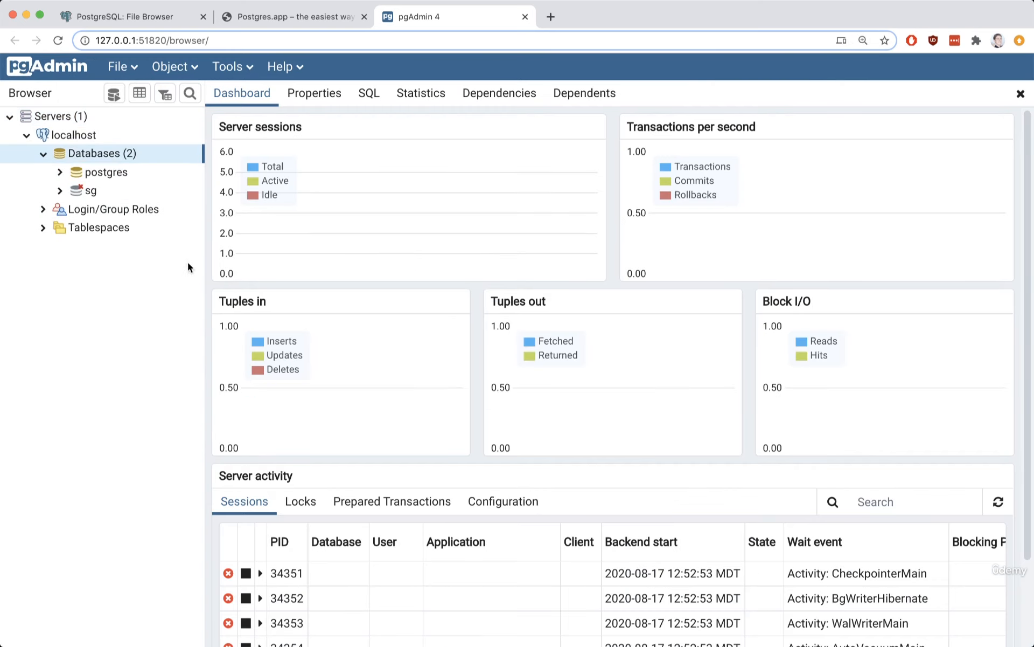
pyautogui.moveTo(204, 264); pyautogui.dragTo(330, 266)
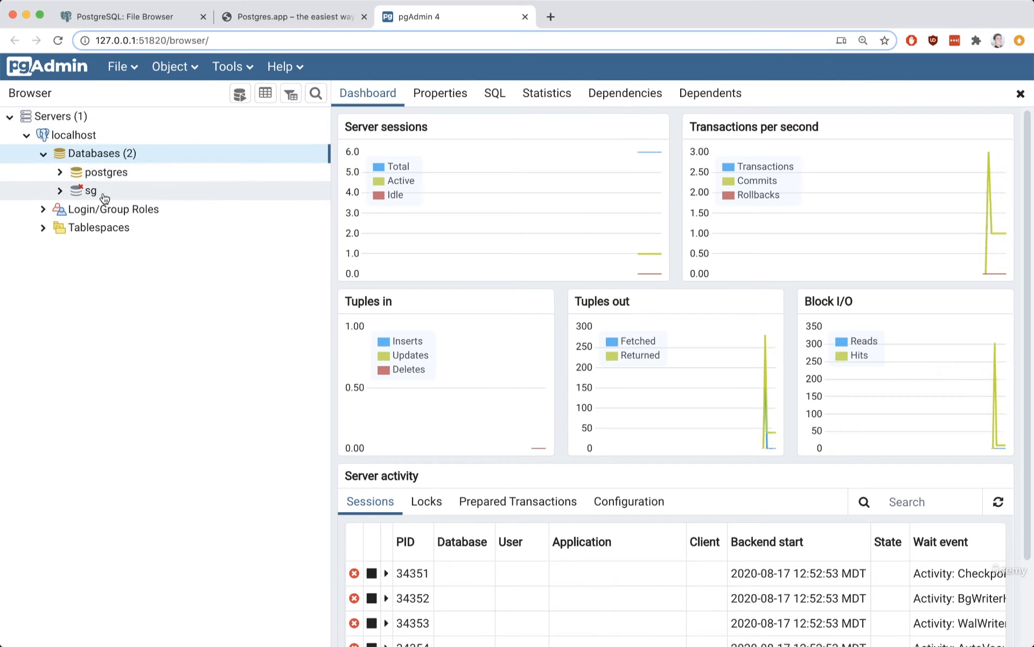
pyautogui.click(105, 194)
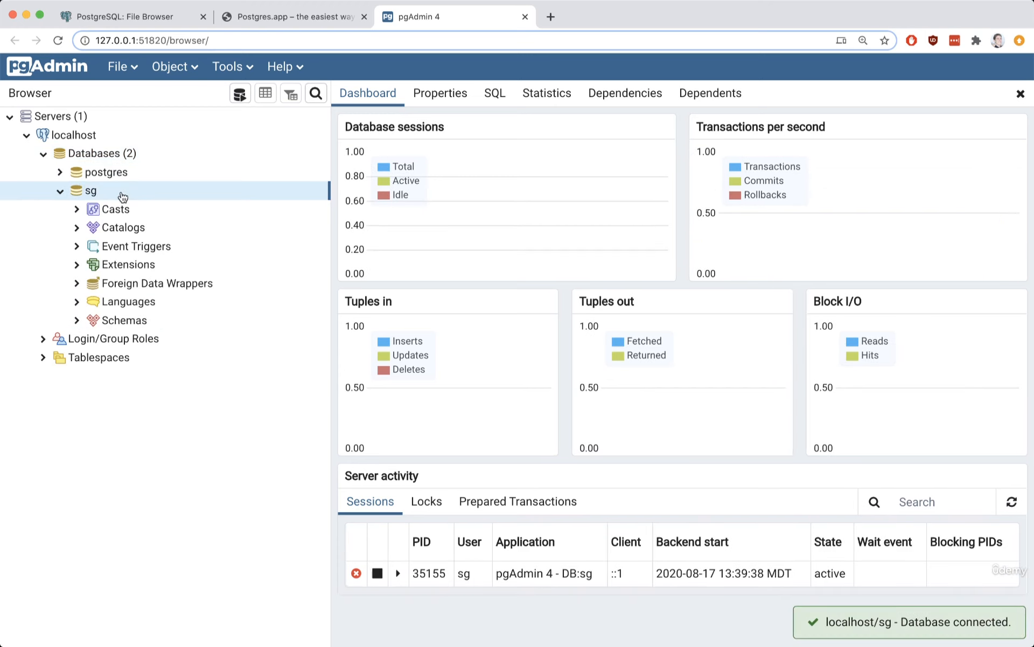